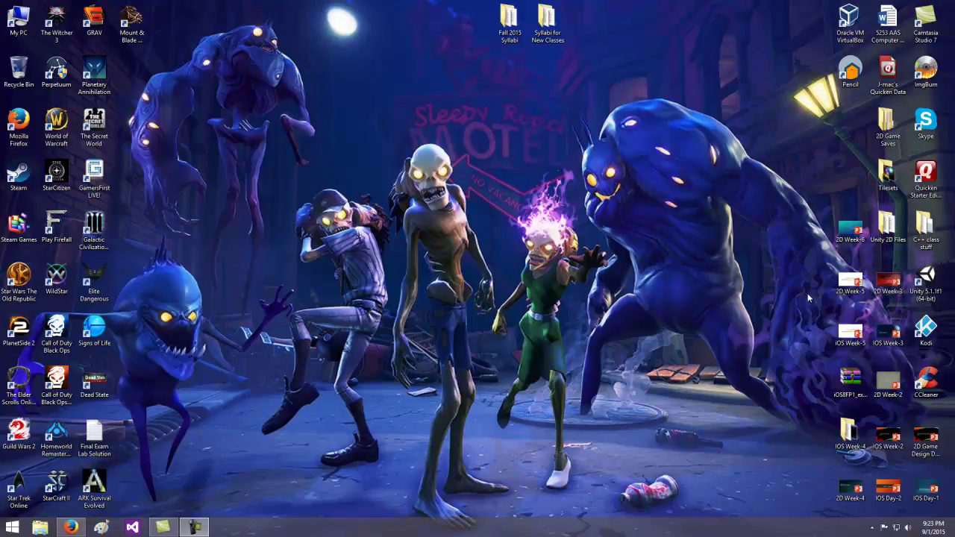
Launch Unity 5.1.1f1 from its desktop shortcut to reach the project launcher.
double_click(926, 283)
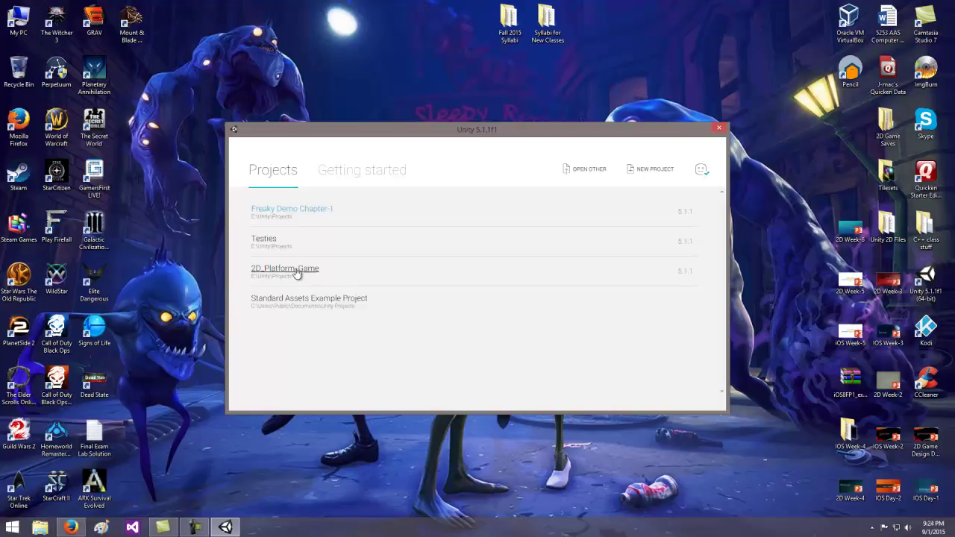
Create a new project named testtest with the 2D setting kept.
click(646, 174)
drag(465, 241, 336, 243)
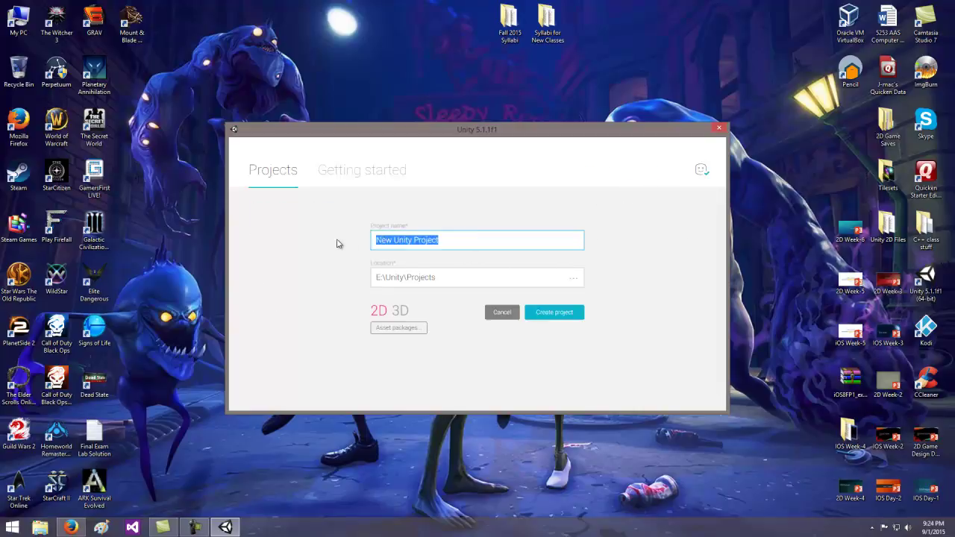
text(test)
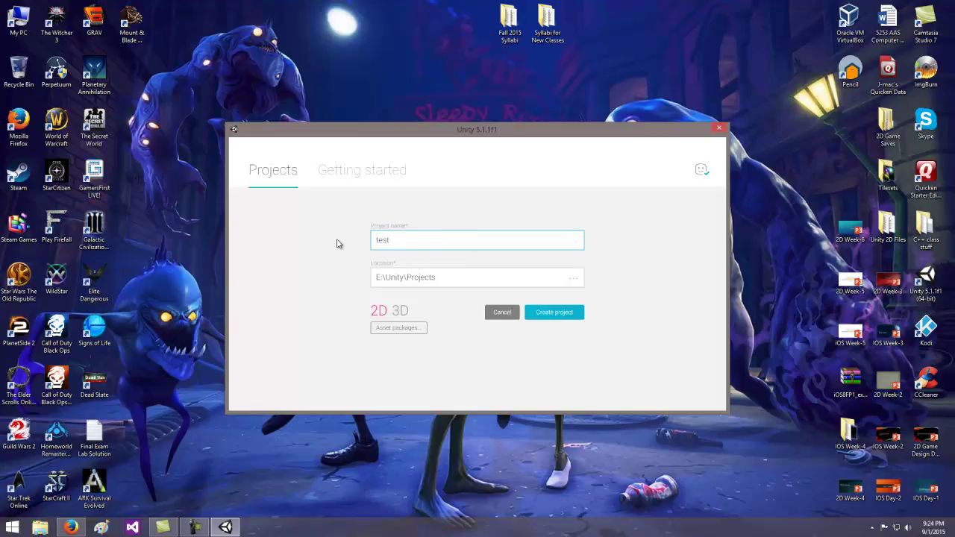
text(test)
click(381, 317)
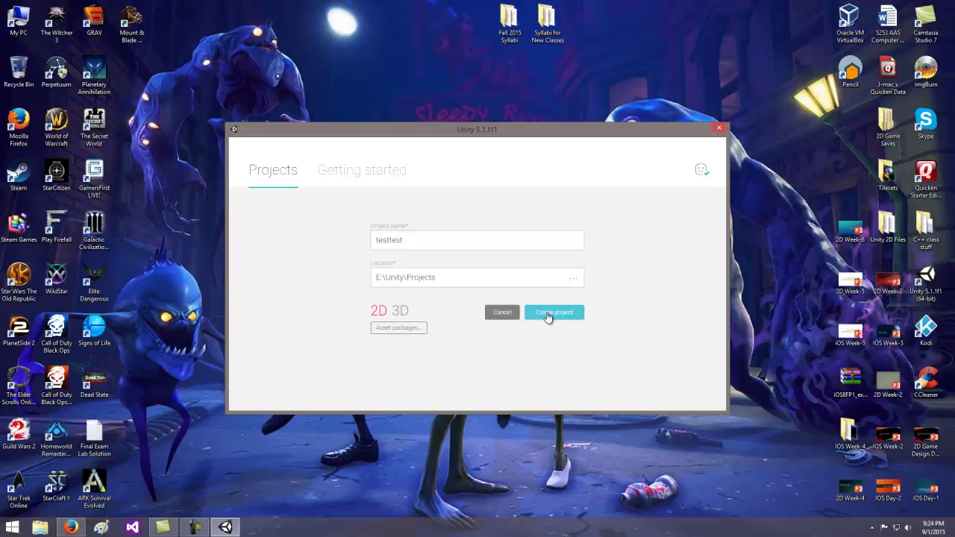
click(550, 315)
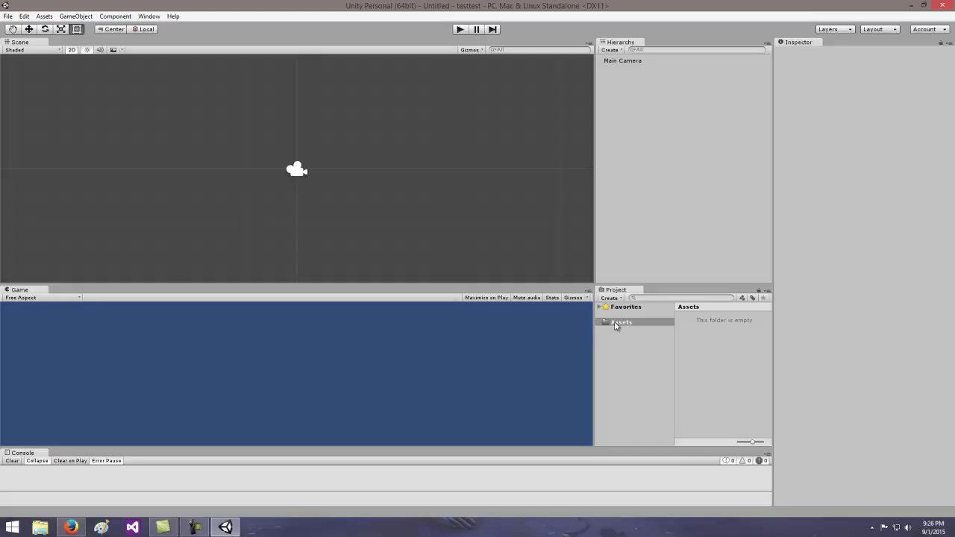
Create a new folder in Assets and name it _scenes.
right_click(614, 322)
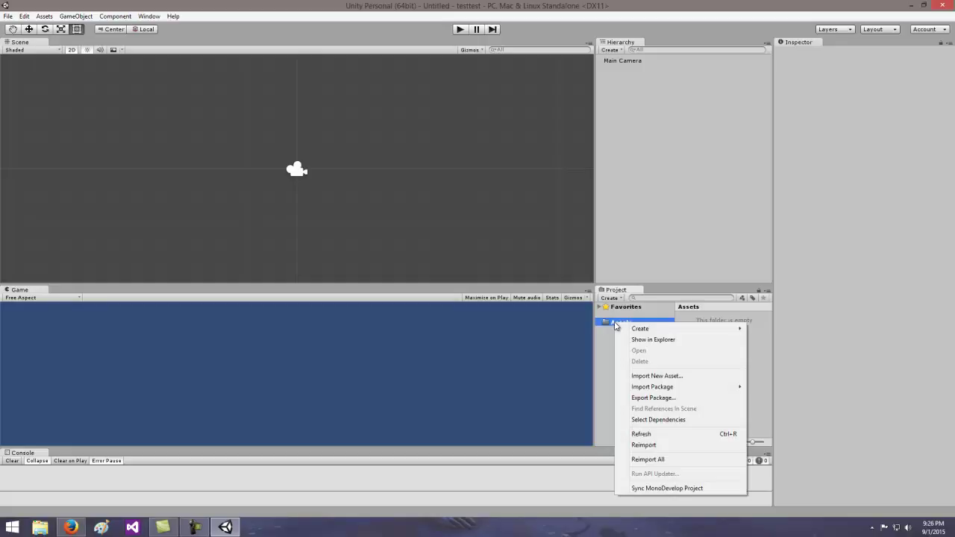
click(614, 299)
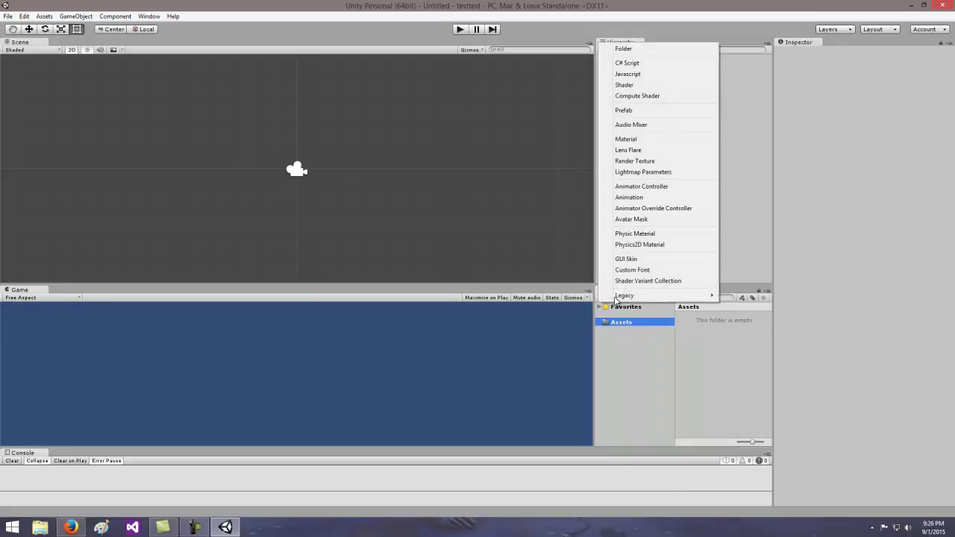
click(626, 49)
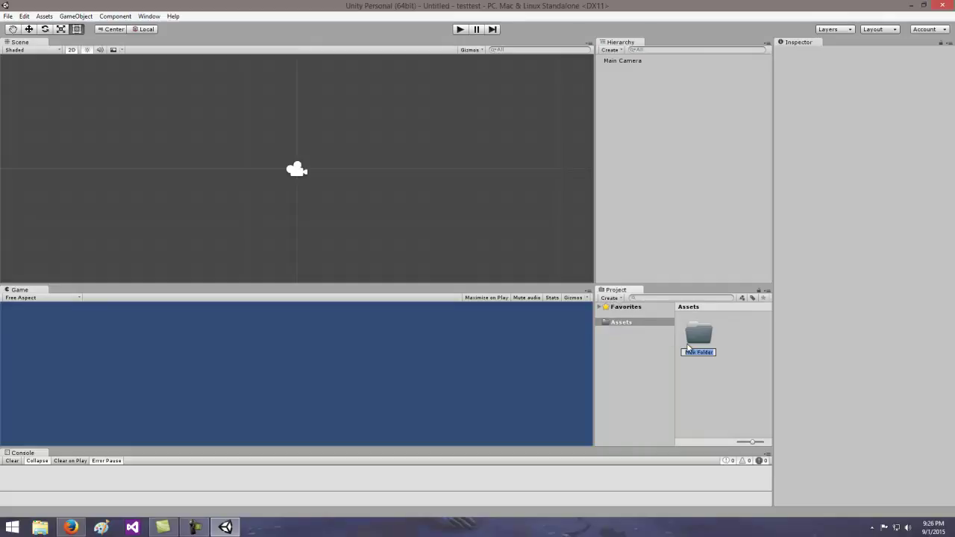
key(BackSpace)
text(Scenes)
key(Return)
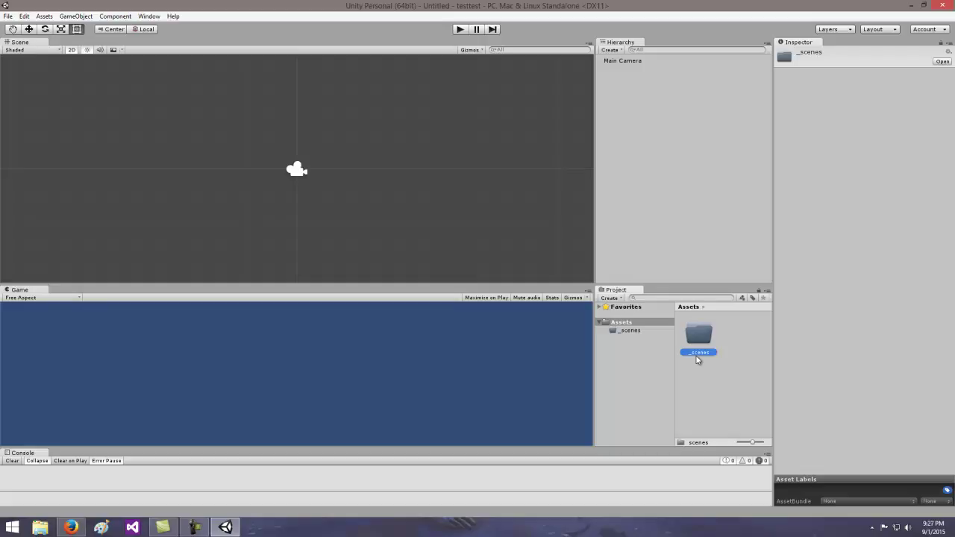
Open the _scenes folder and bring up its context options.
click(631, 331)
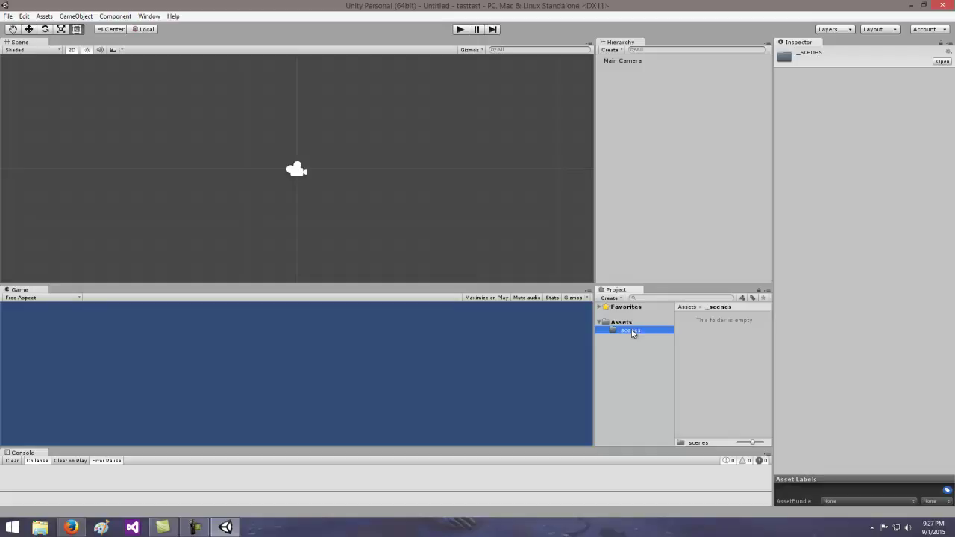
right_click(624, 334)
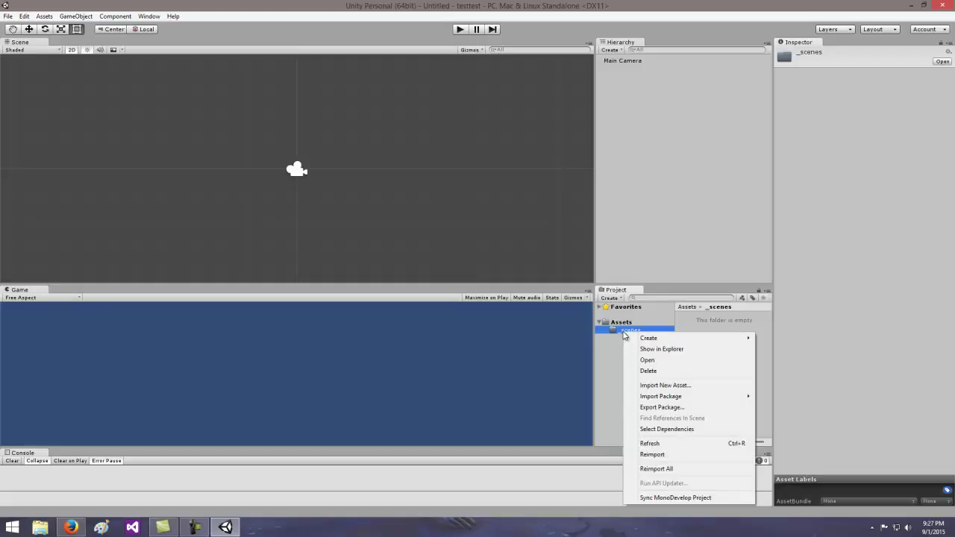
mouse_move(676, 337)
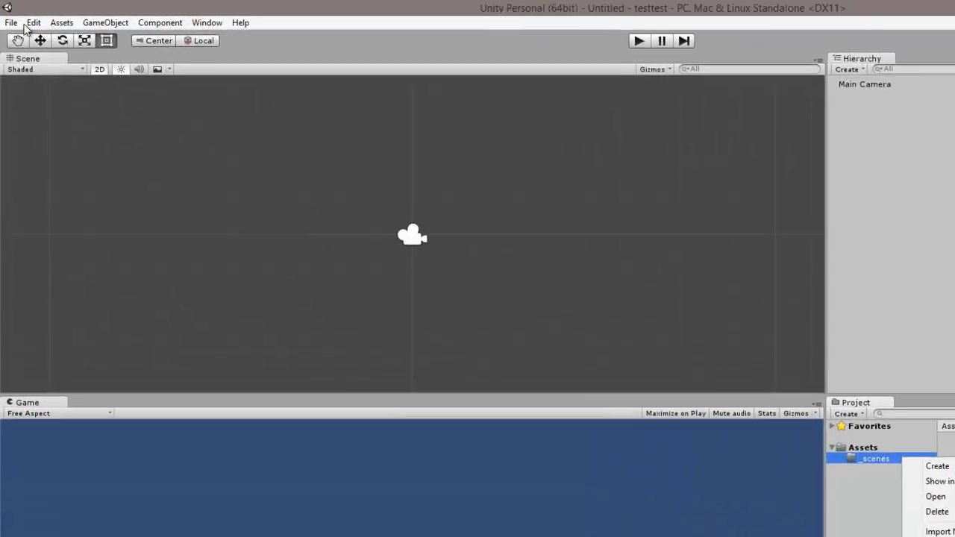
Save the current scene as Test_Level inside the _scenes folder with Save Scene as.
click(12, 23)
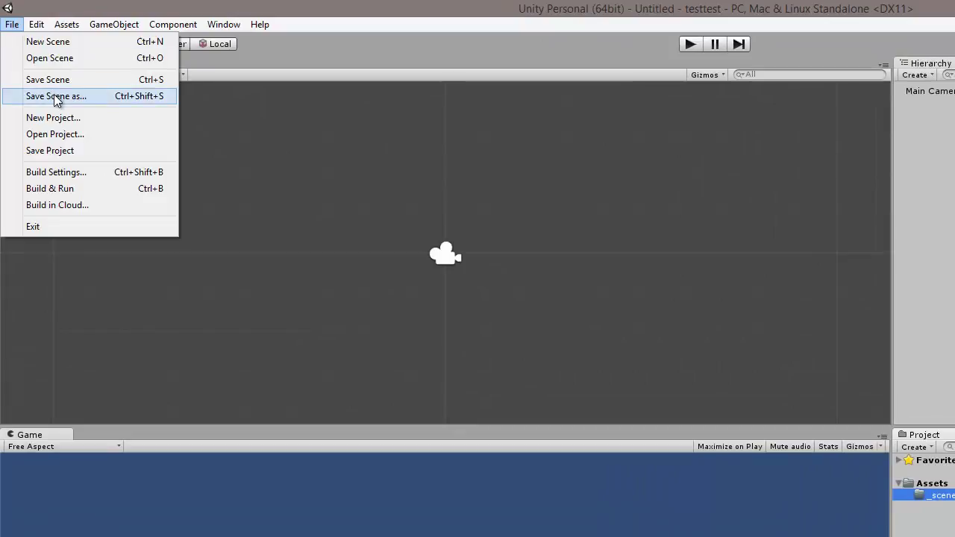
click(56, 96)
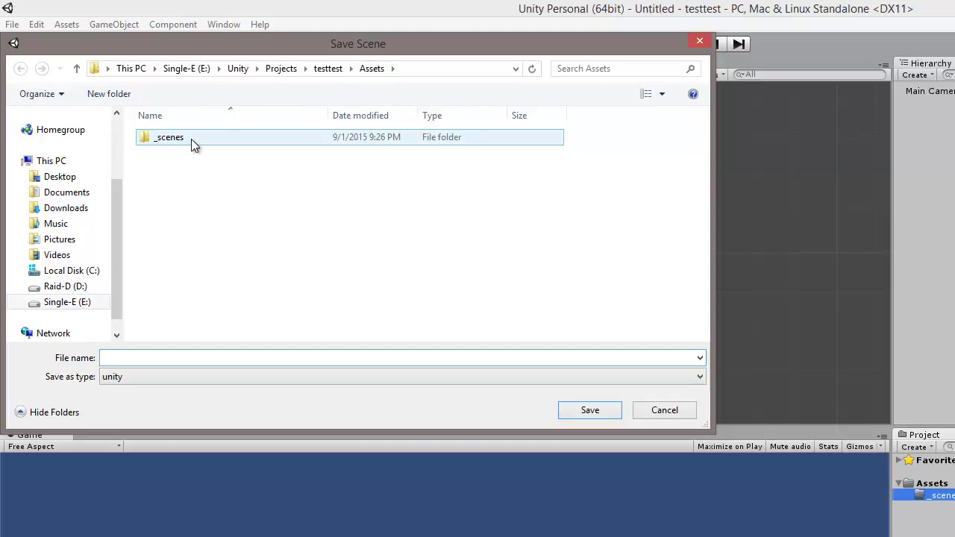
double_click(191, 139)
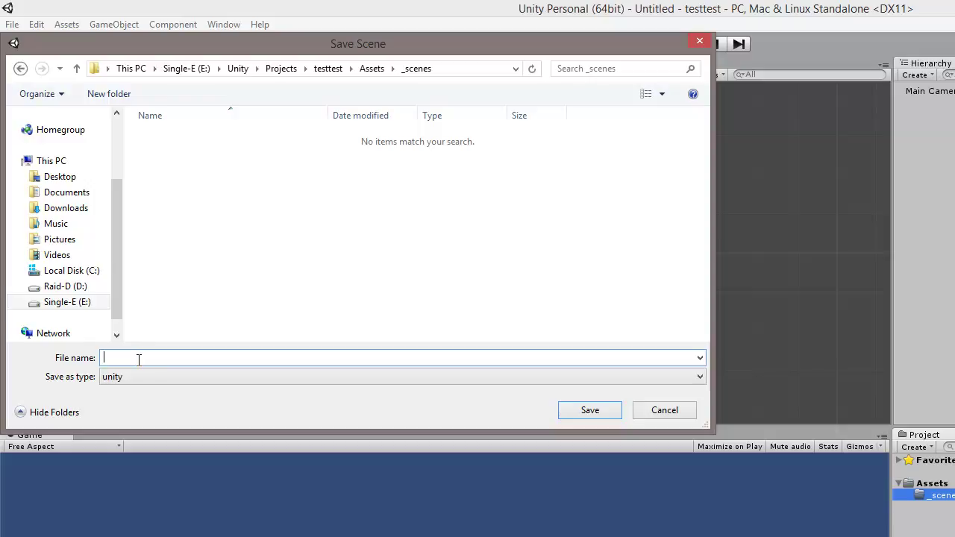
text(Test_)
text(Level)
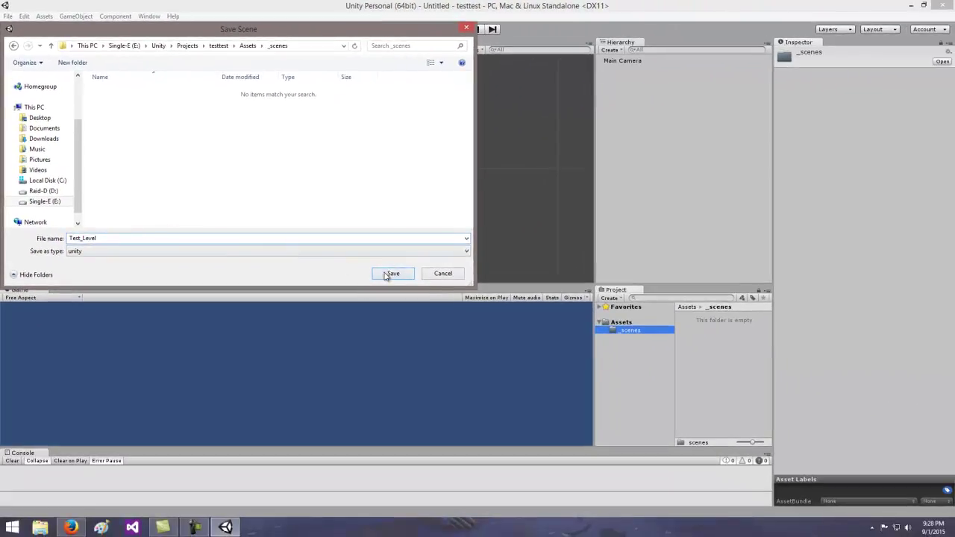
click(390, 273)
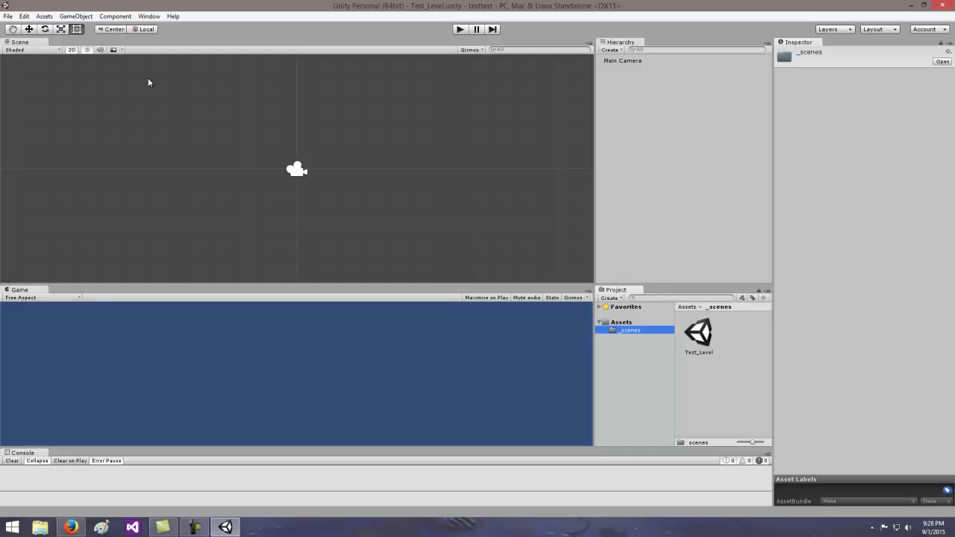
click(26, 16)
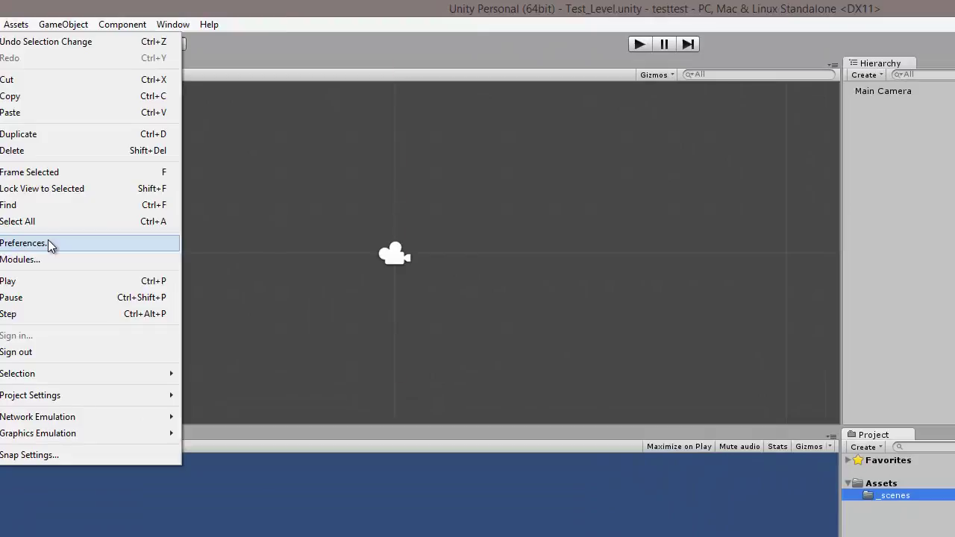
click(66, 163)
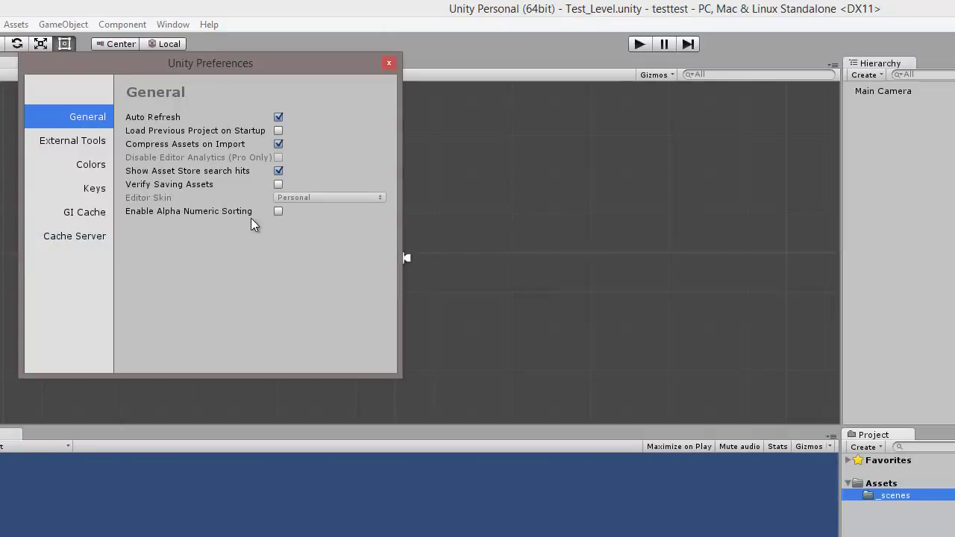
click(387, 62)
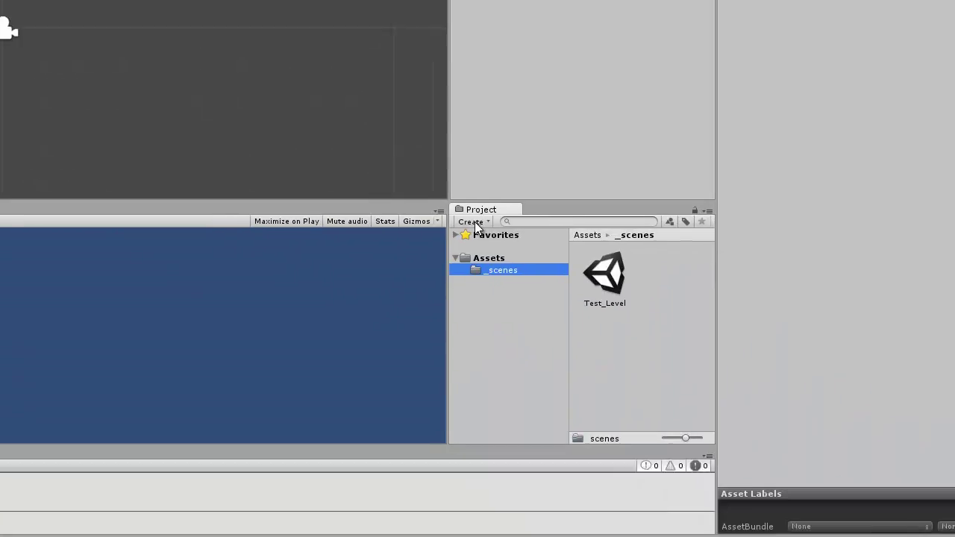
Create a new folder inside _scenes and name it _GUI.
click(863, 447)
click(510, 2)
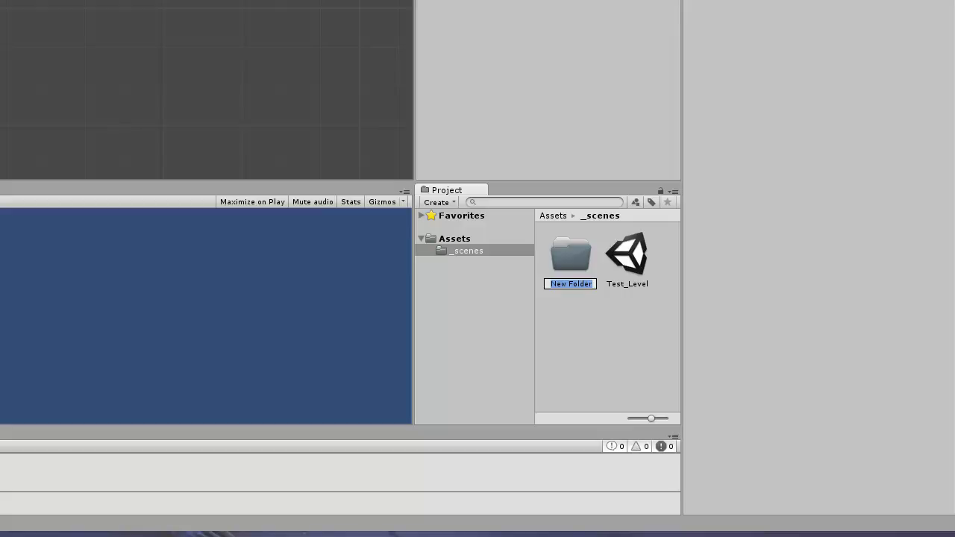
key(BackSpace)
text(_GUI)
key(Return)
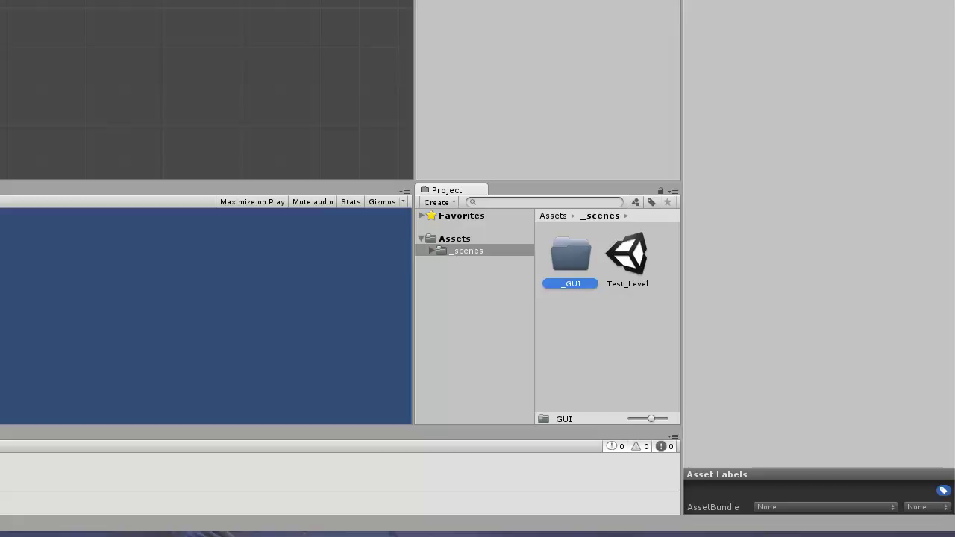
Delete the _GUI folder from _scenes, confirm, and return to Assets.
right_click(574, 260)
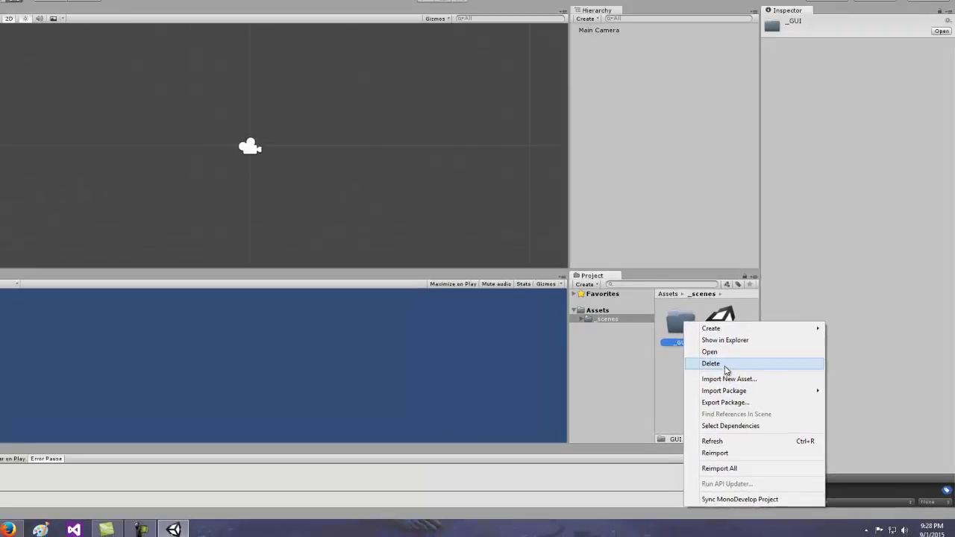
click(612, 314)
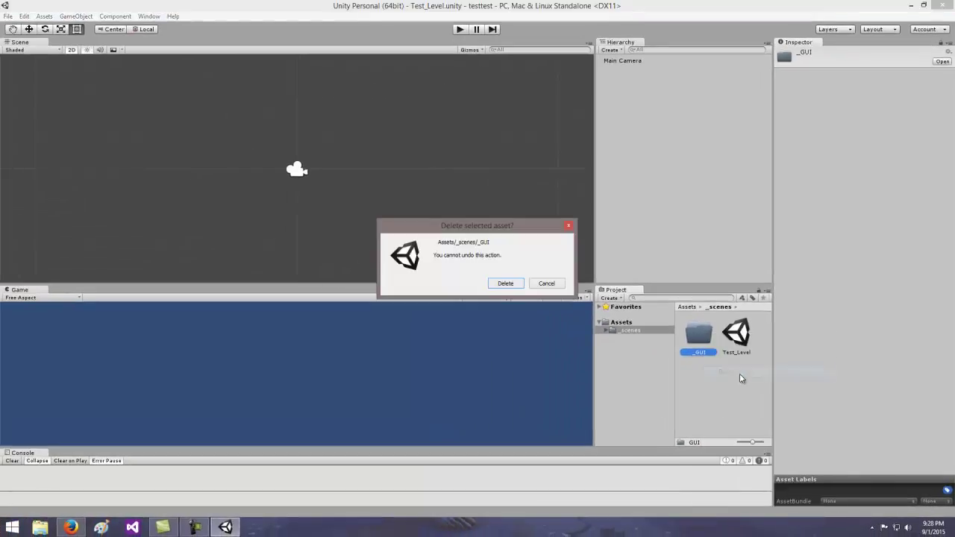
click(510, 284)
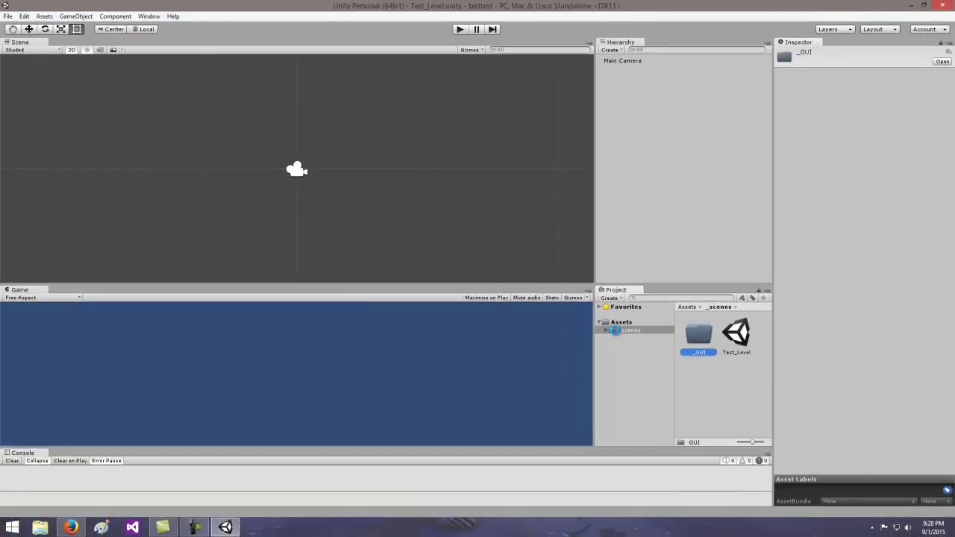
click(621, 322)
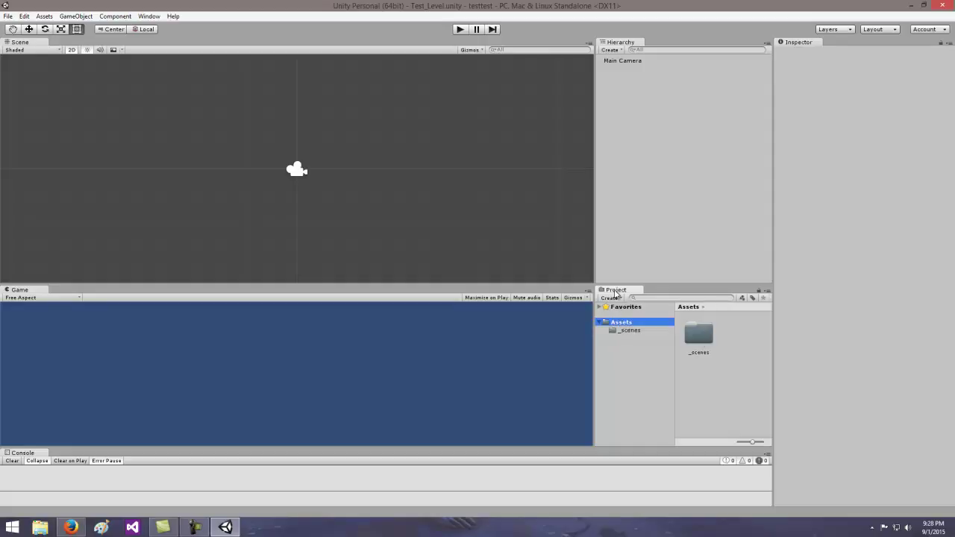
Create a new folder directly in Assets and name it _GUI.
right_click(616, 292)
key(Escape)
click(609, 298)
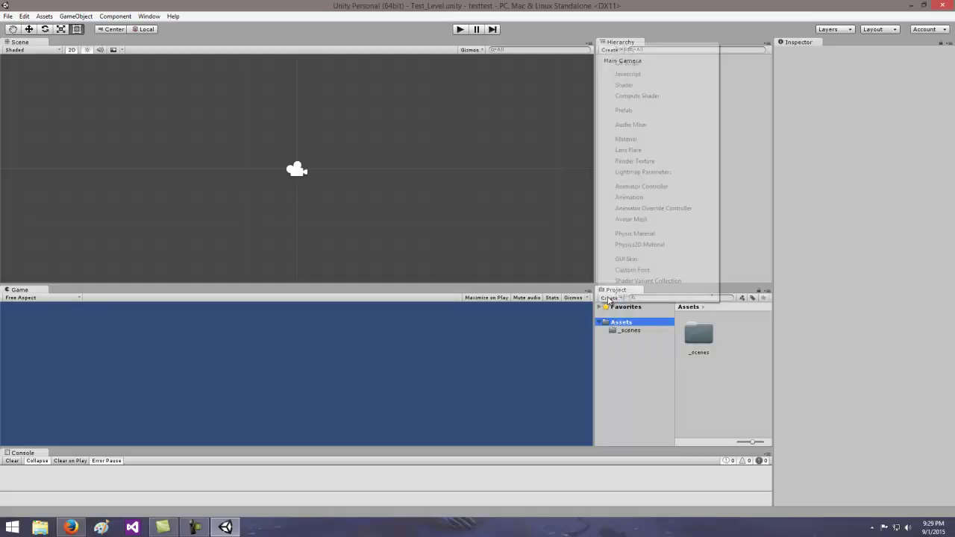
click(640, 50)
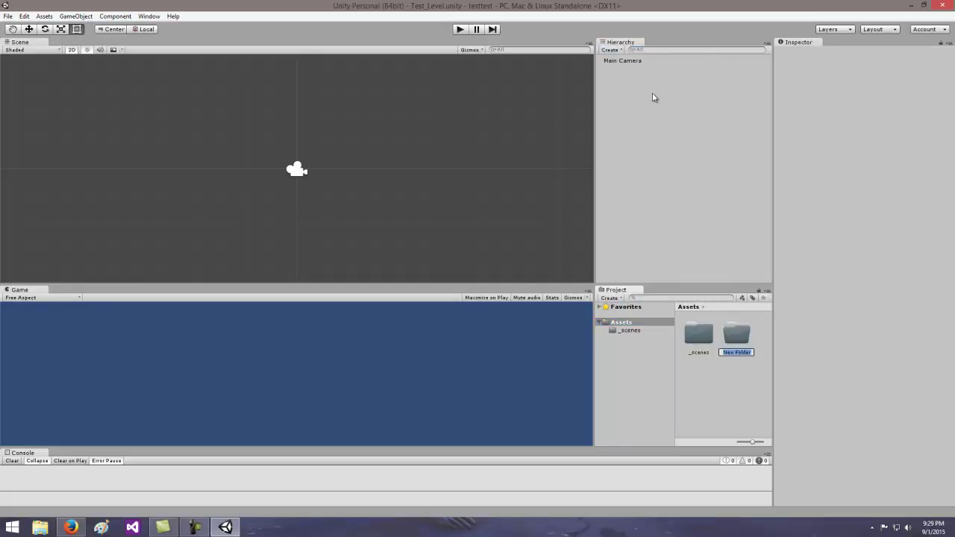
key(BackSpace)
text(_GUI)
key(Return)
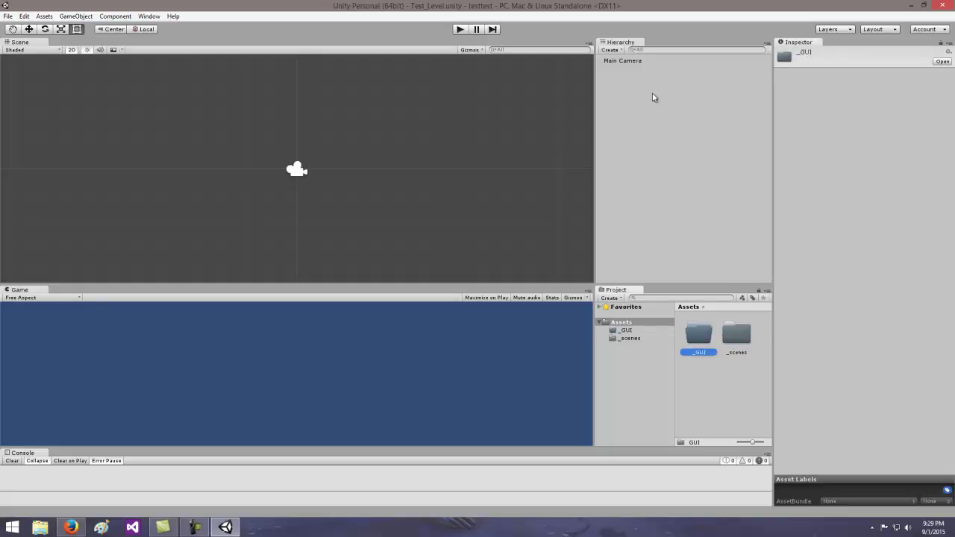
Check the _GUI and _scenes folder contents, then return to Assets.
click(611, 361)
click(630, 332)
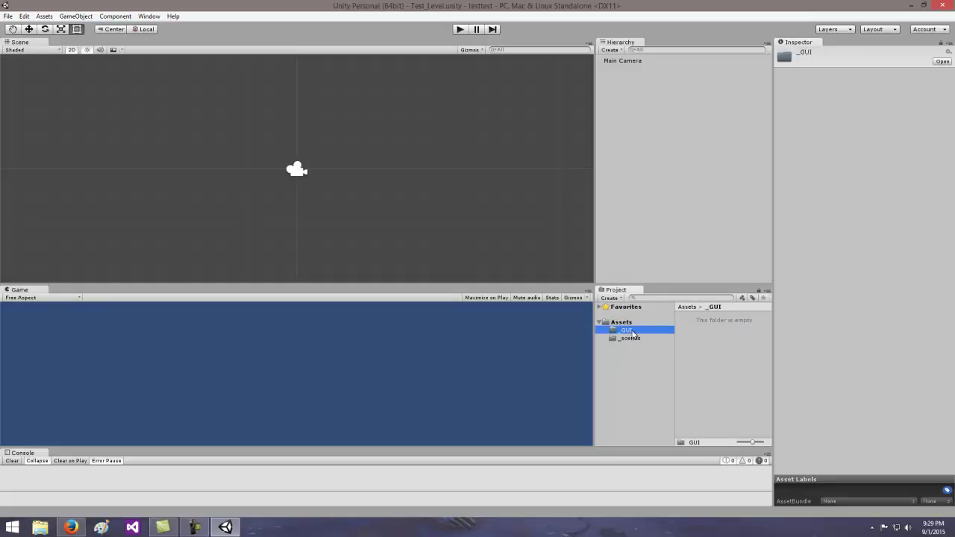
click(633, 338)
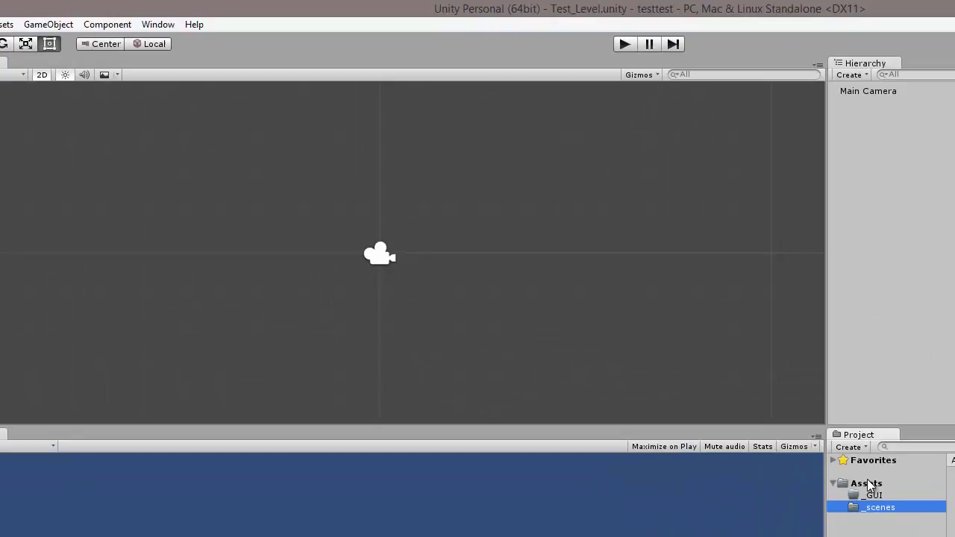
click(619, 324)
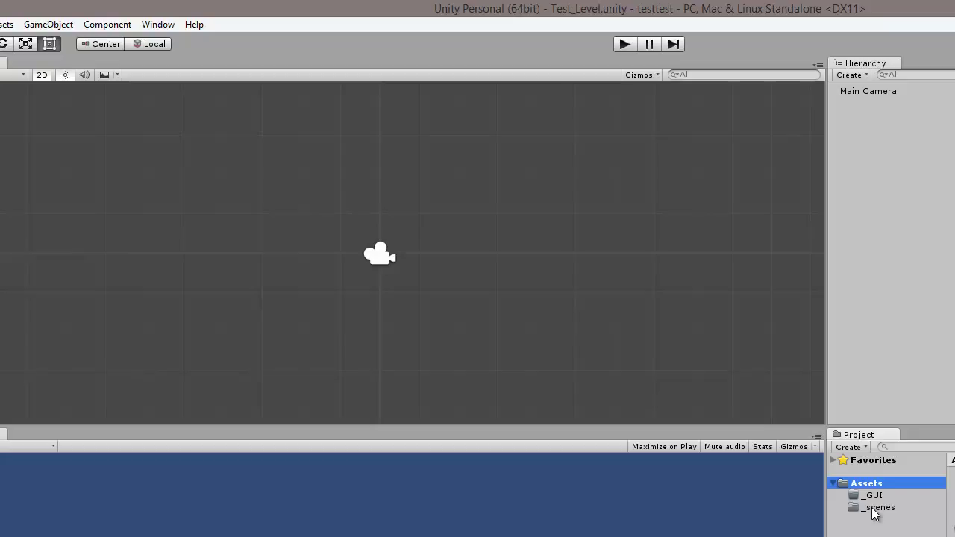
Add a Sprite to the scene via GameObject > 2D Object > Sprite.
click(48, 25)
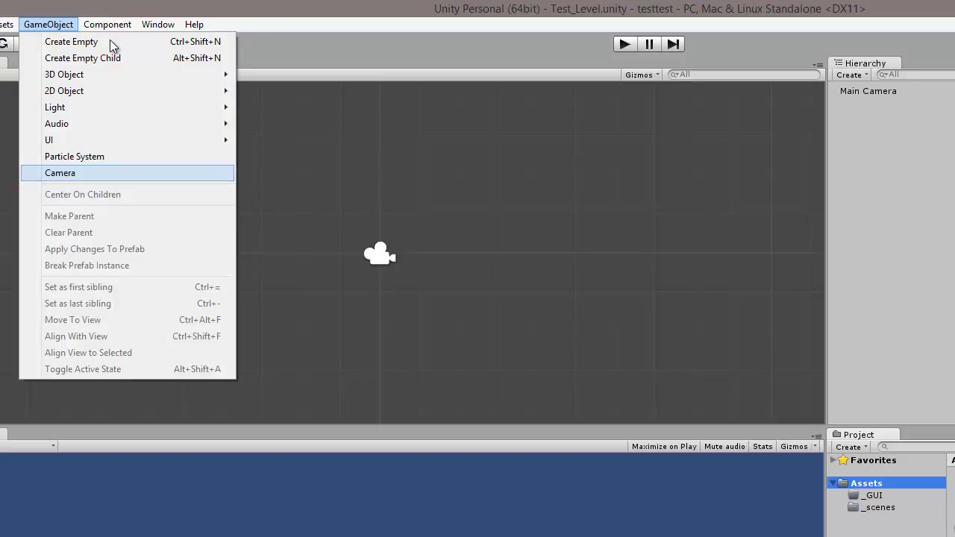
mouse_move(108, 91)
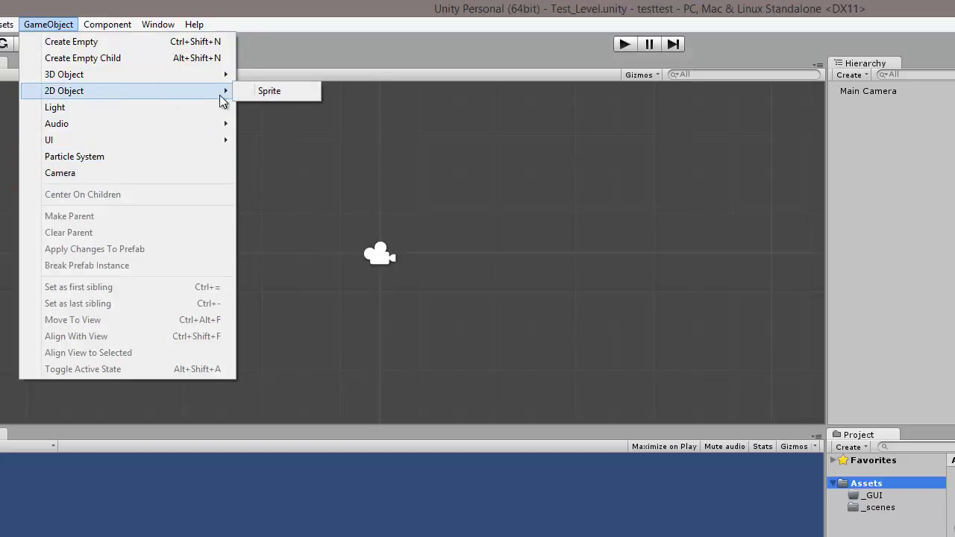
click(292, 92)
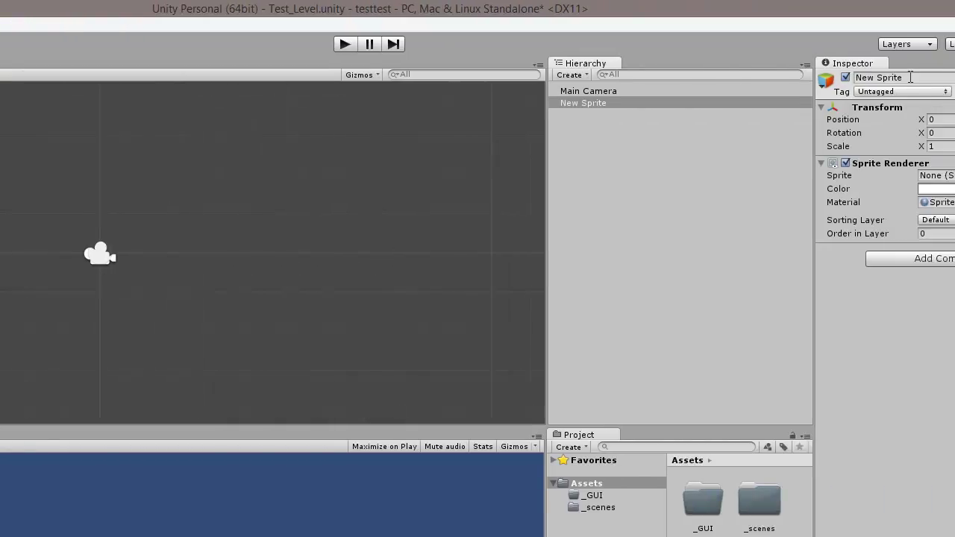
Rename the New Sprite object to Player in the Inspector.
click(910, 78)
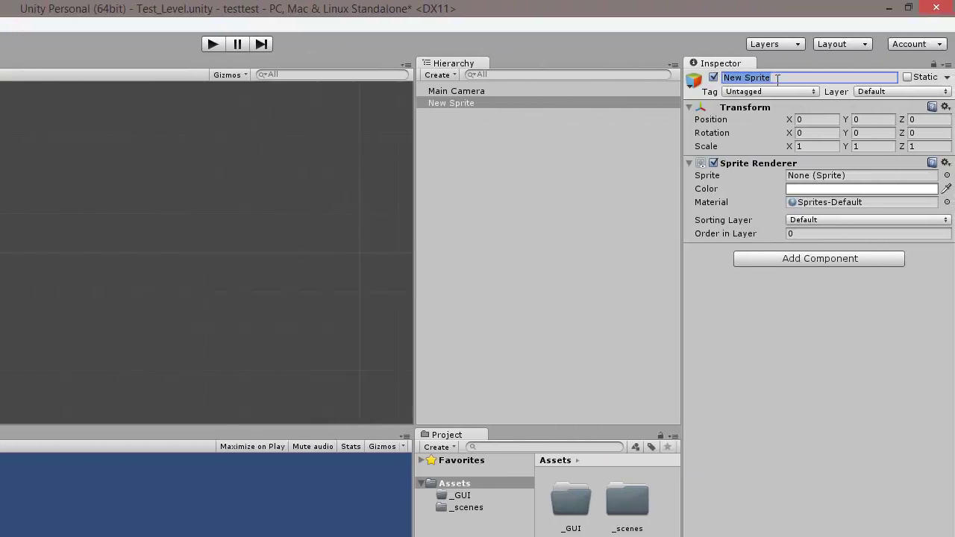
text(Player)
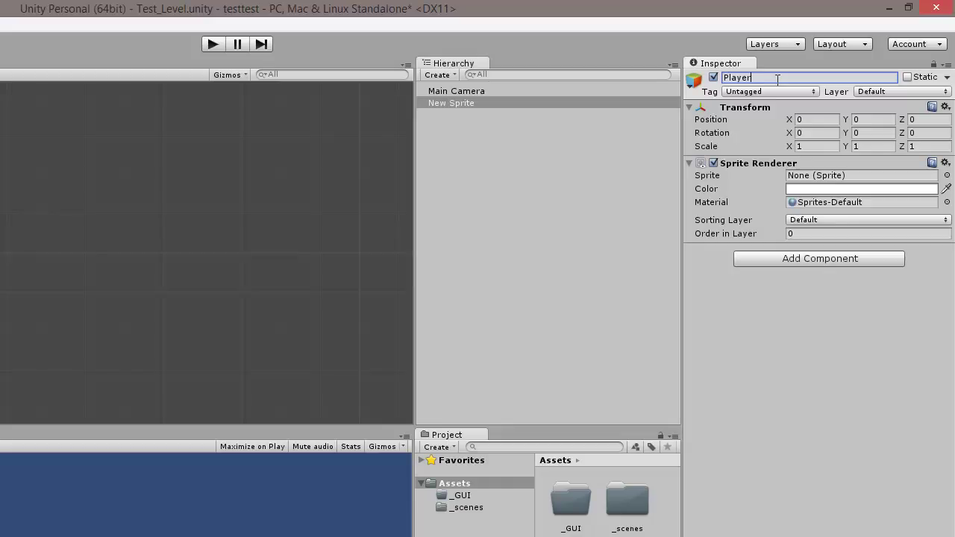
key(Return)
Select Player and add a Miscellaneous > Animator component to it.
click(448, 103)
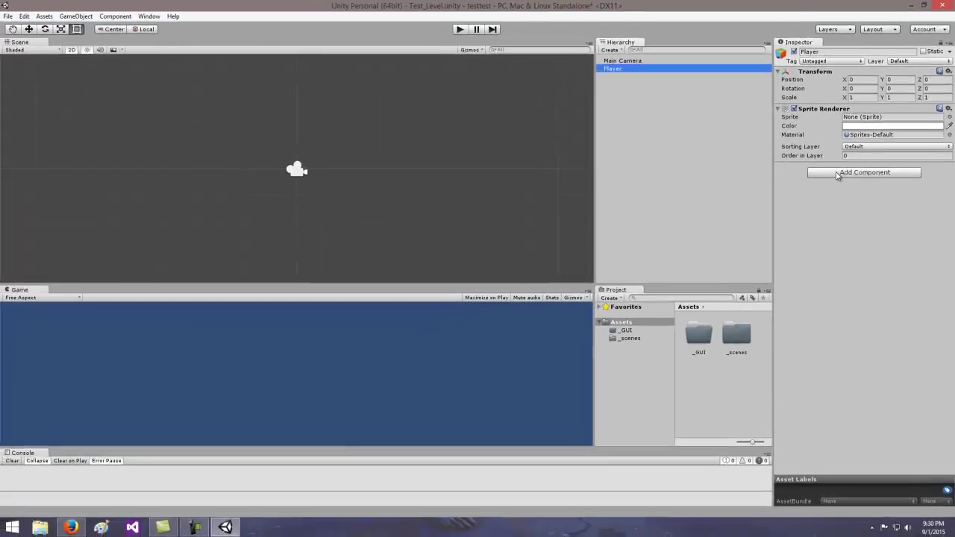
click(780, 263)
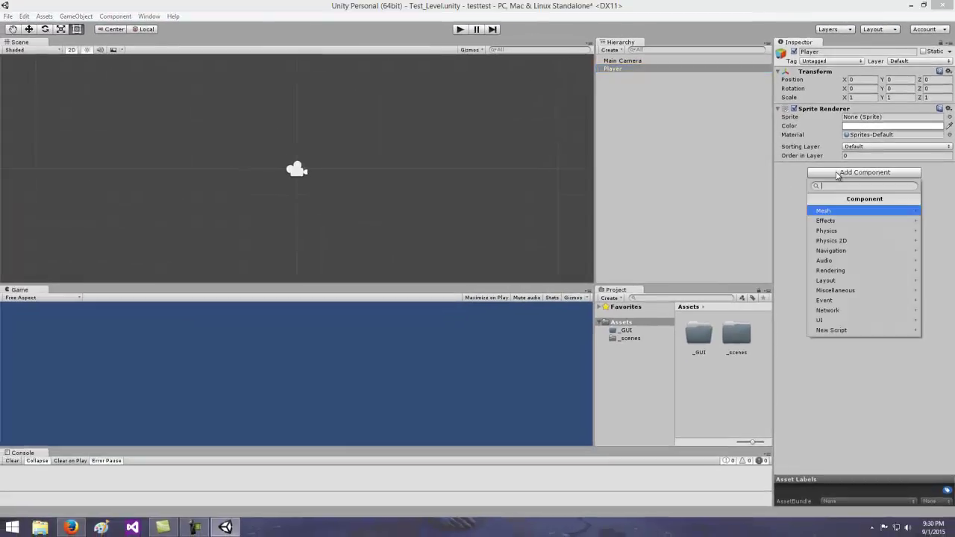
click(851, 290)
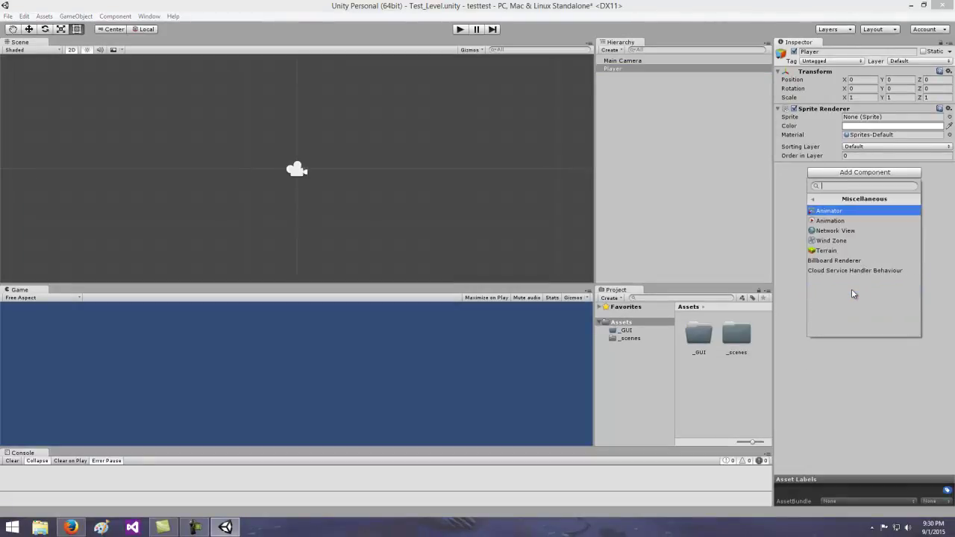
click(854, 212)
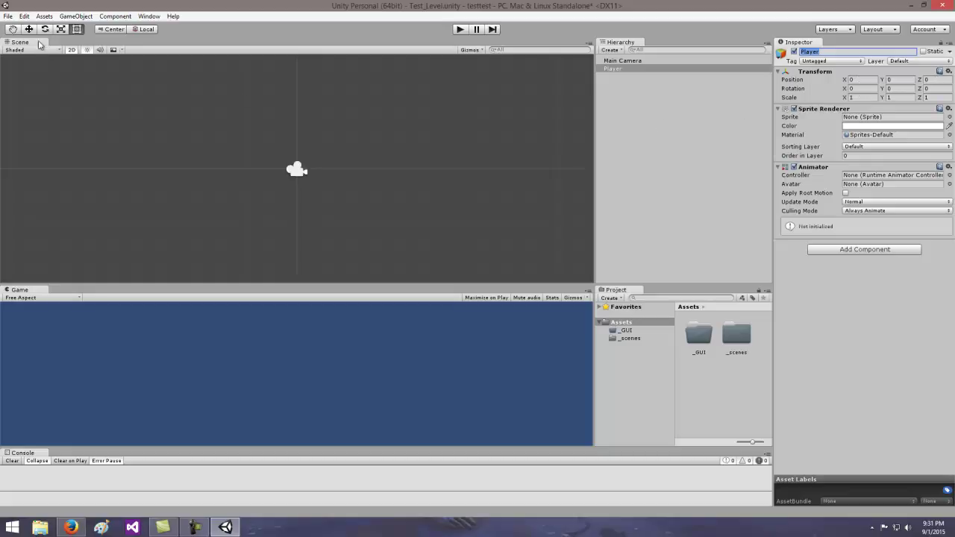
Save the Test_Level scene with the Player's Animator, then save the whole project.
click(7, 16)
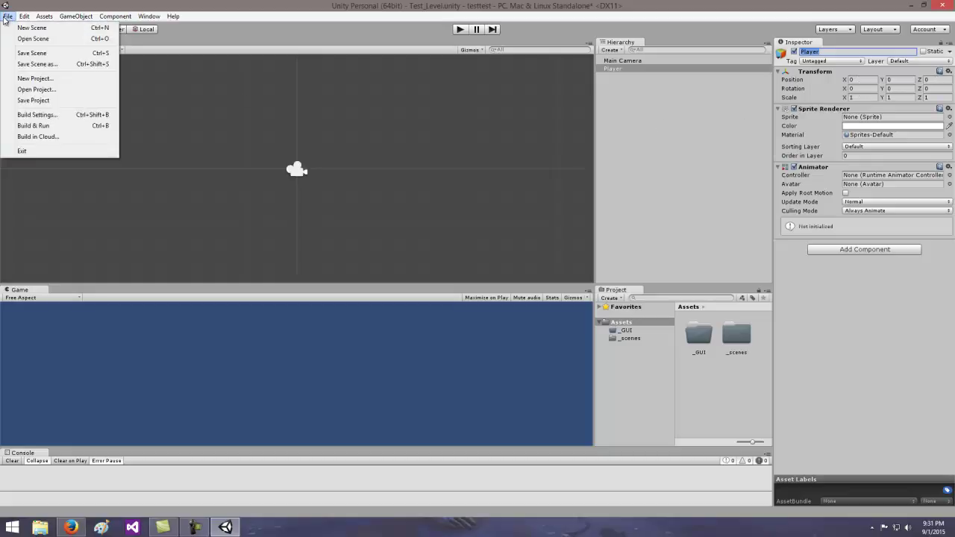
click(36, 54)
click(8, 17)
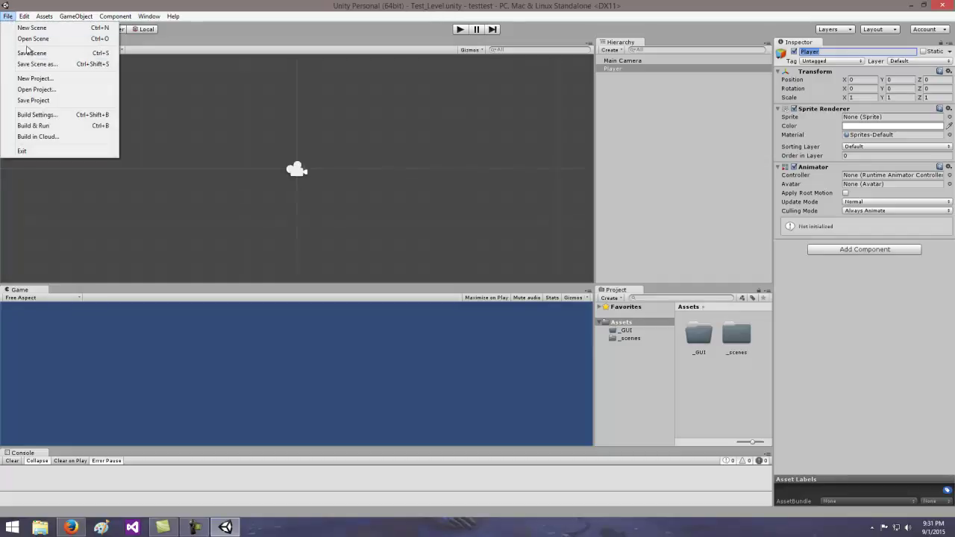
click(73, 100)
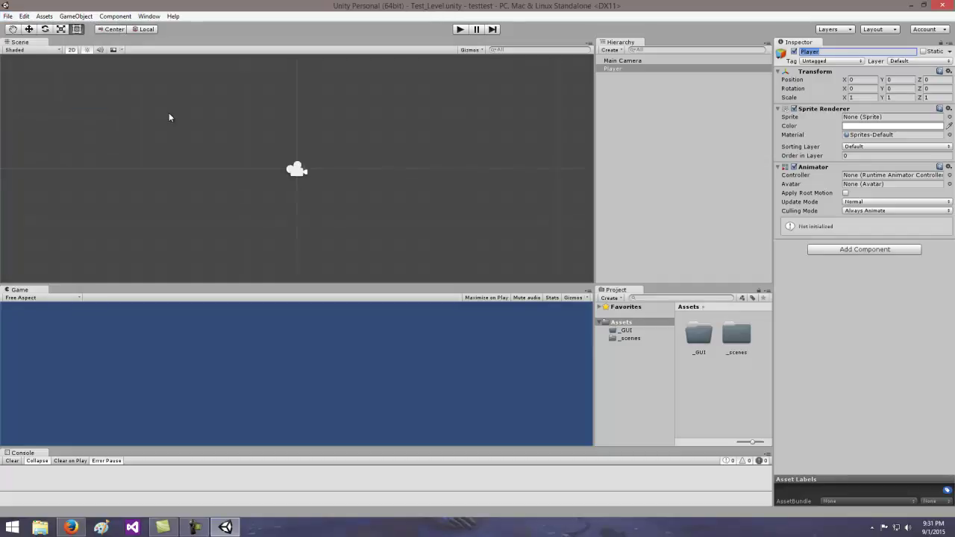